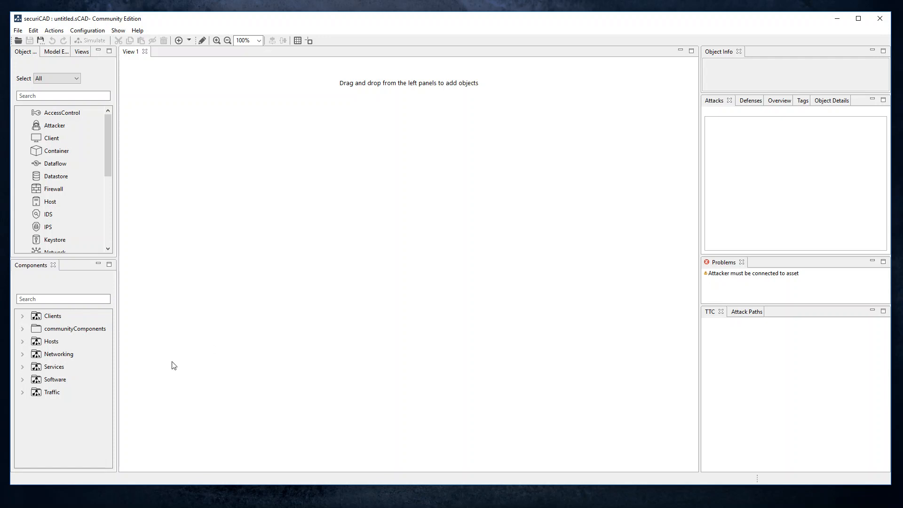
Add the Linux web server host component to the view and place the Oracle database service component below it
{"action": "left_click", "coordinate": [20, 343]}
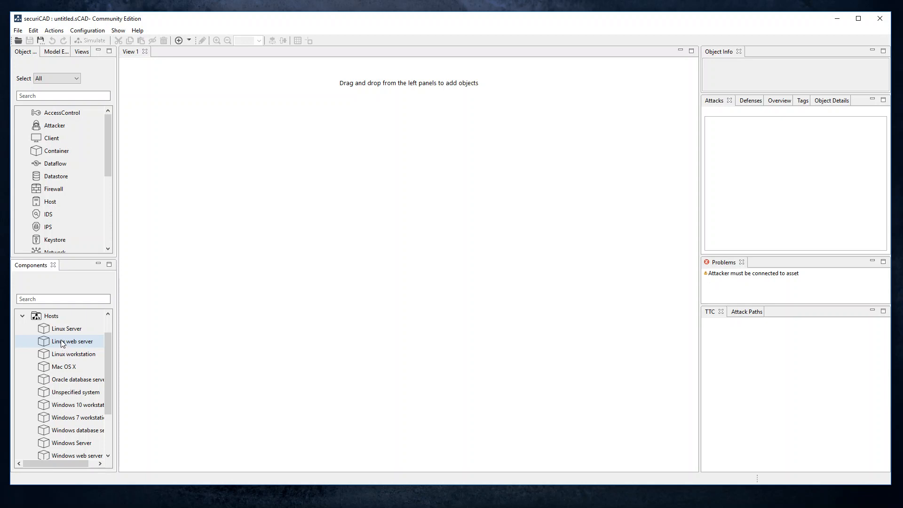
{"action": "left_click_drag", "start_coordinate": [61, 343], "coordinate": [199, 171]}
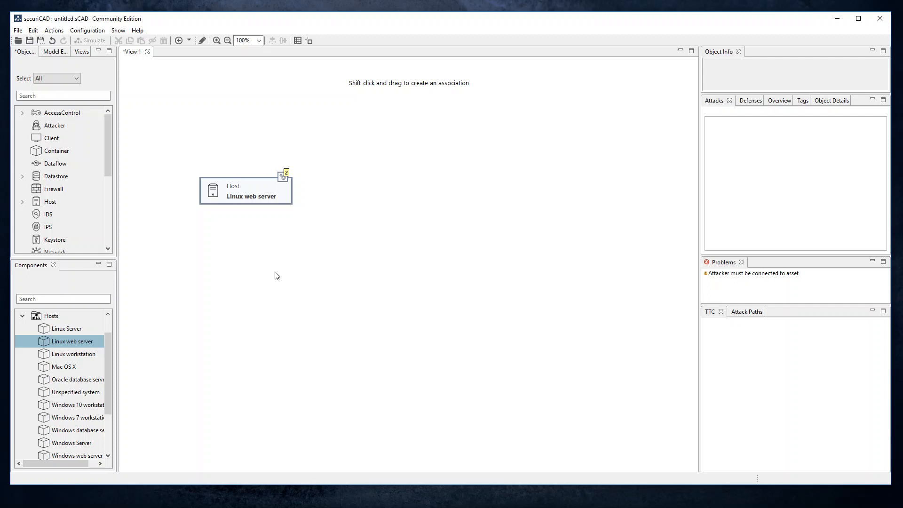
{"action": "mouse_move", "coordinate": [264, 191]}
{"action": "left_click", "coordinate": [23, 316]}
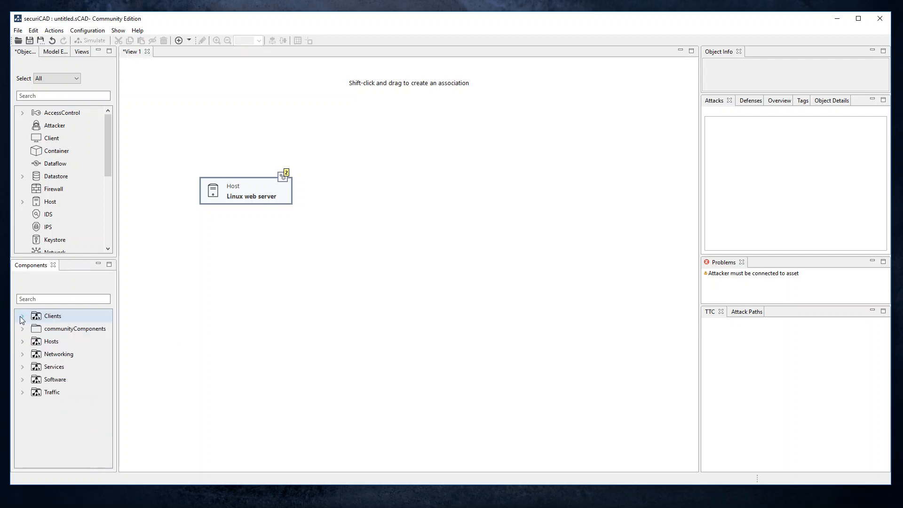
{"action": "left_click", "coordinate": [22, 367]}
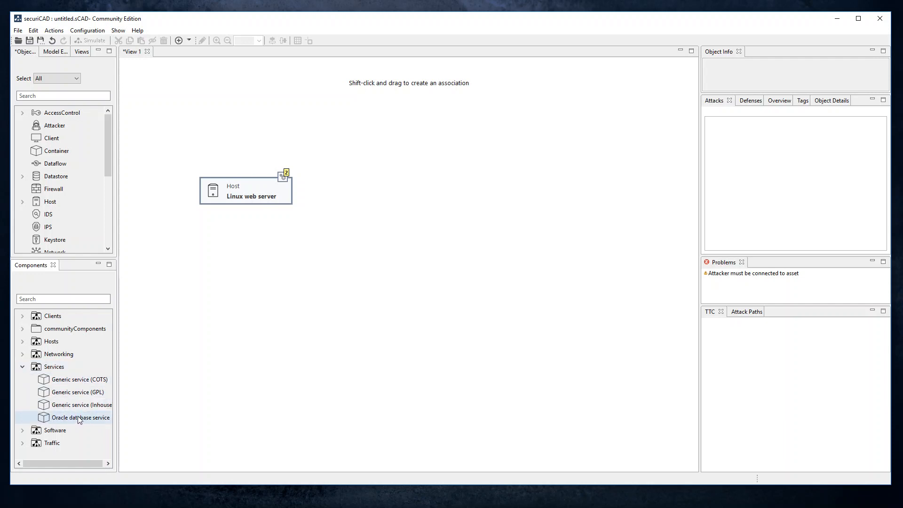
{"action": "left_click_drag", "start_coordinate": [79, 418], "coordinate": [257, 239]}
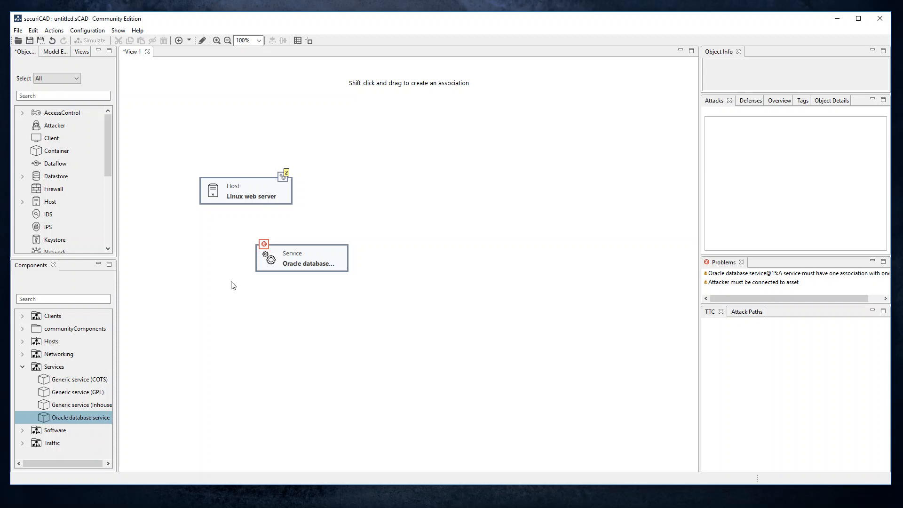
Show all objects connected to the Oracle database service
{"action": "right_click", "coordinate": [320, 257]}
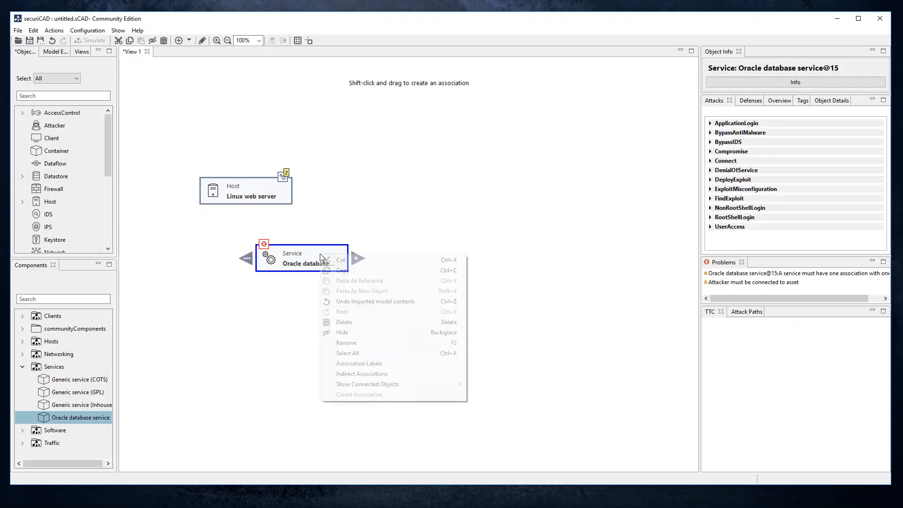
{"action": "mouse_move", "coordinate": [395, 381]}
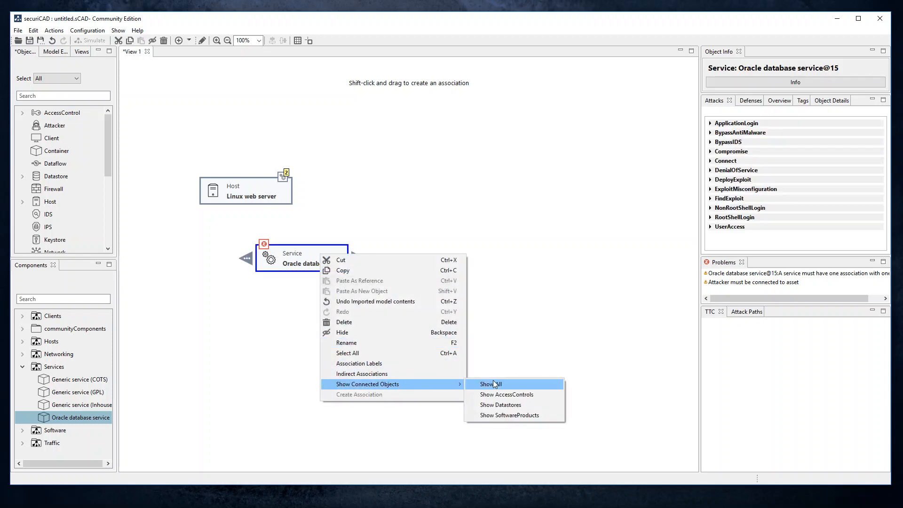
{"action": "left_click", "coordinate": [496, 384]}
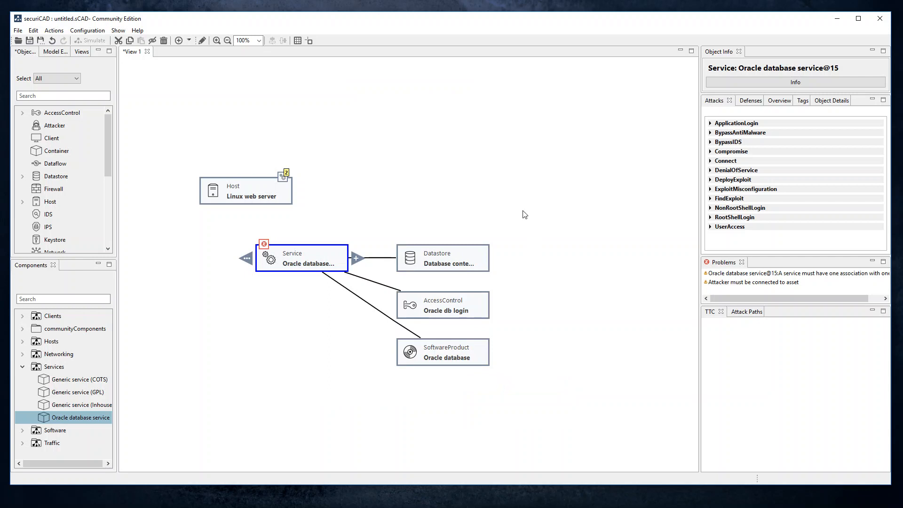
Line up the connected datastore, access control and software product beside the Oracle database service, and try to group them into it
{"action": "left_click_drag", "start_coordinate": [466, 262], "coordinate": [478, 217]}
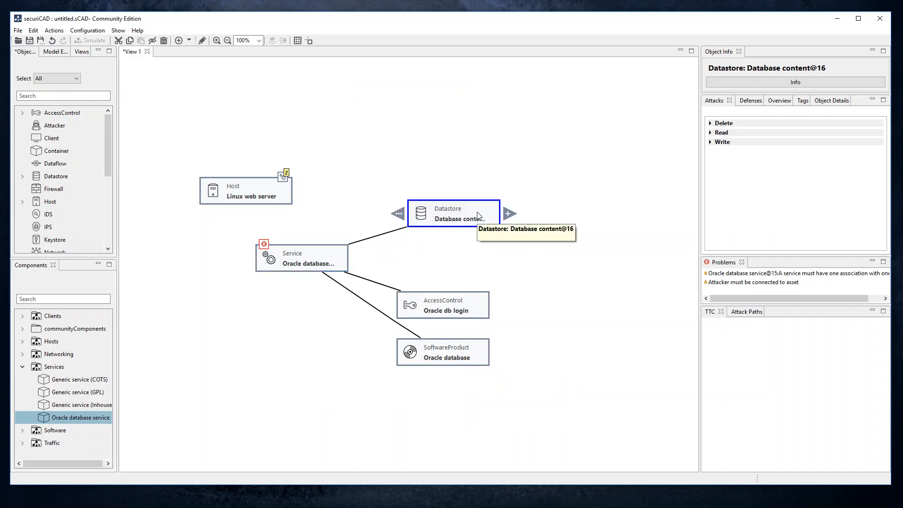
{"action": "left_click", "coordinate": [473, 303]}
{"action": "left_click_drag", "start_coordinate": [476, 301], "coordinate": [480, 268]}
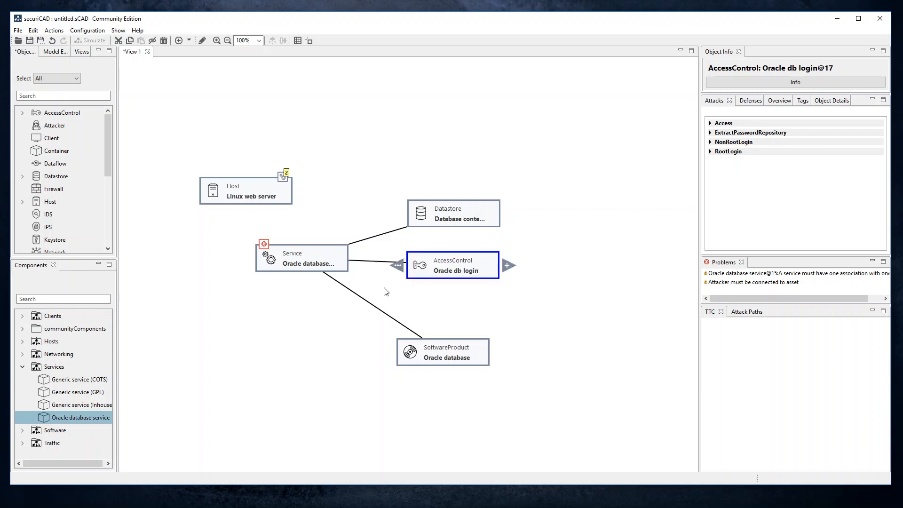
{"action": "left_click", "coordinate": [463, 347]}
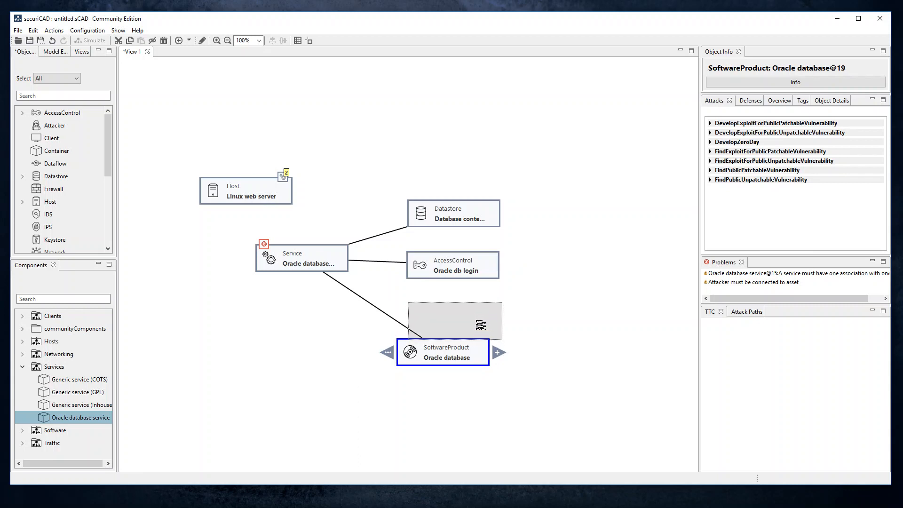
{"action": "left_click_drag", "start_coordinate": [464, 347], "coordinate": [476, 320]}
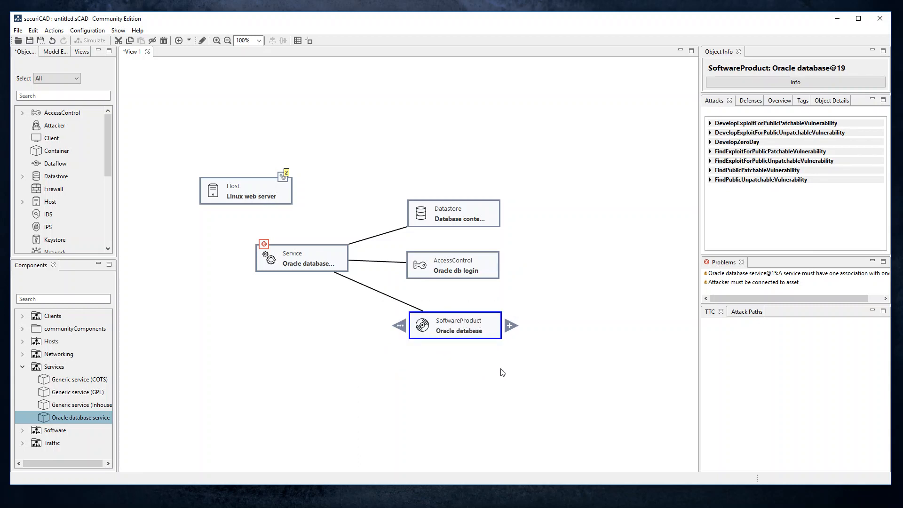
{"action": "left_click_drag", "start_coordinate": [374, 171], "coordinate": [551, 356]}
{"action": "left_click_drag", "start_coordinate": [472, 219], "coordinate": [329, 254]}
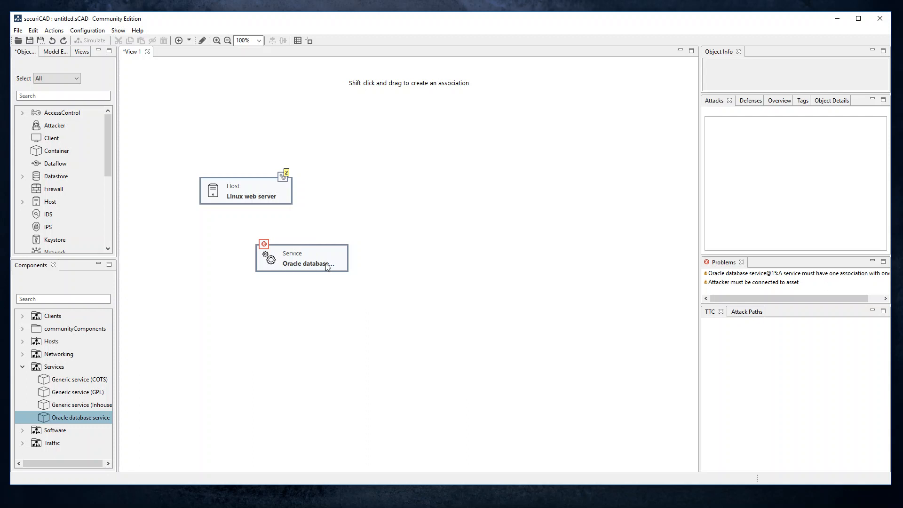
Associate the Oracle database service with the Linux web server as Non-Root Application execution, and group the service into that host
{"action": "mouse_move", "coordinate": [323, 256]}
{"action": "mouse_move", "coordinate": [316, 254]}
{"action": "left_mouse_down"}
{"action": "mouse_move", "coordinate": [325, 208]}
{"action": "mouse_move", "coordinate": [253, 188]}
{"action": "left_mouse_up"}
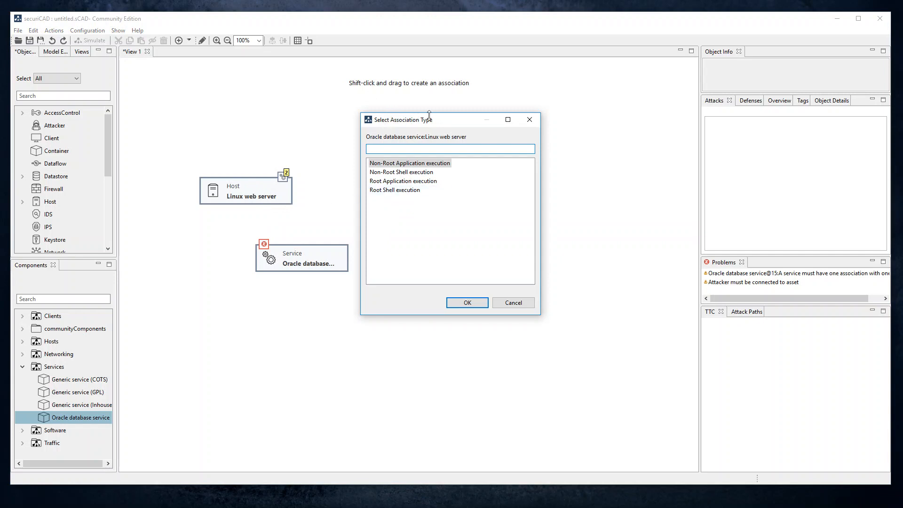
{"action": "mouse_move", "coordinate": [446, 123]}
{"action": "left_mouse_down"}
{"action": "mouse_move", "coordinate": [428, 123]}
{"action": "mouse_move", "coordinate": [445, 127]}
{"action": "left_mouse_up"}
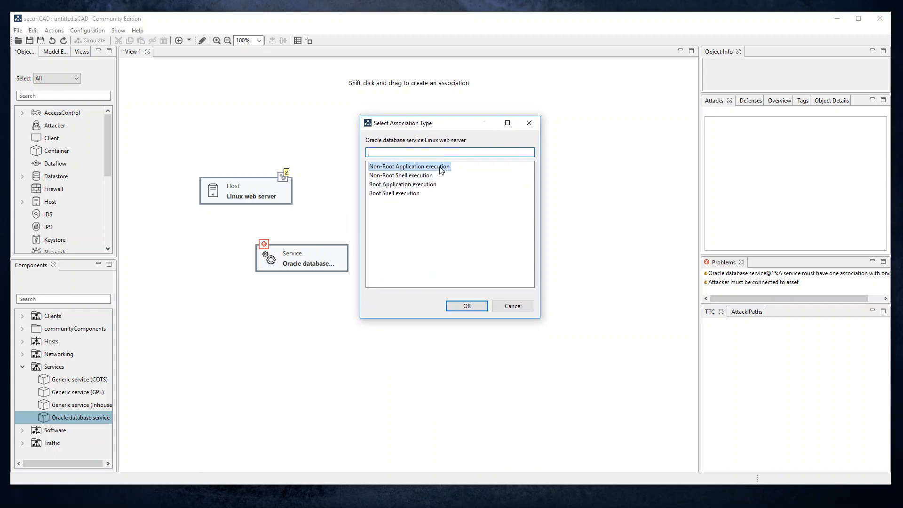
{"action": "left_click", "coordinate": [466, 305]}
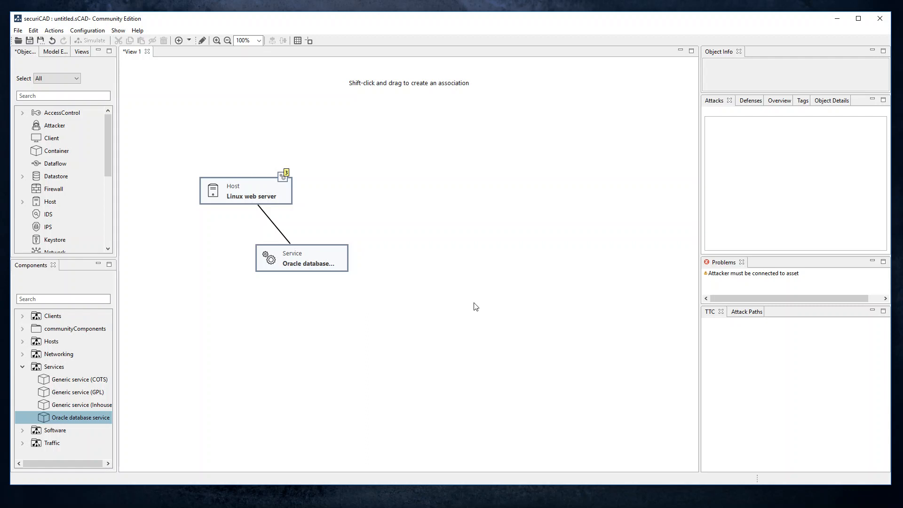
{"action": "left_click", "coordinate": [333, 253]}
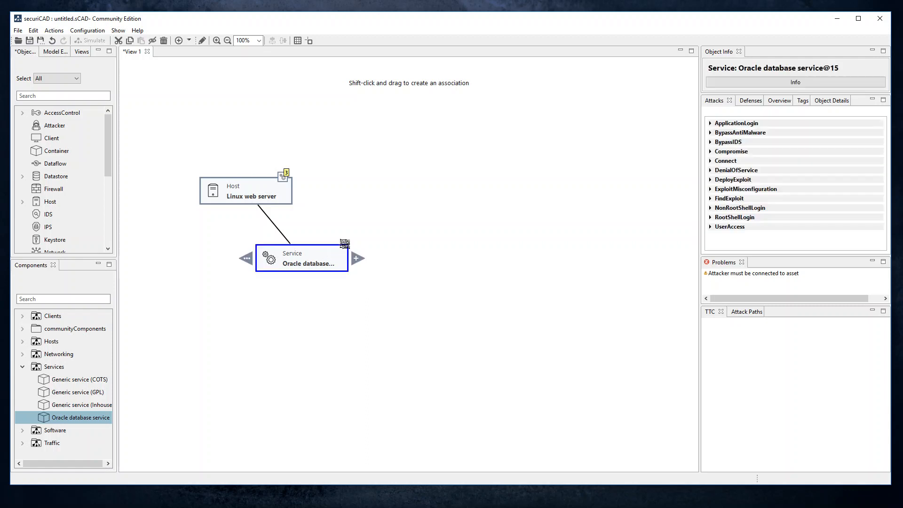
{"action": "left_click_drag", "start_coordinate": [353, 240], "coordinate": [261, 193]}
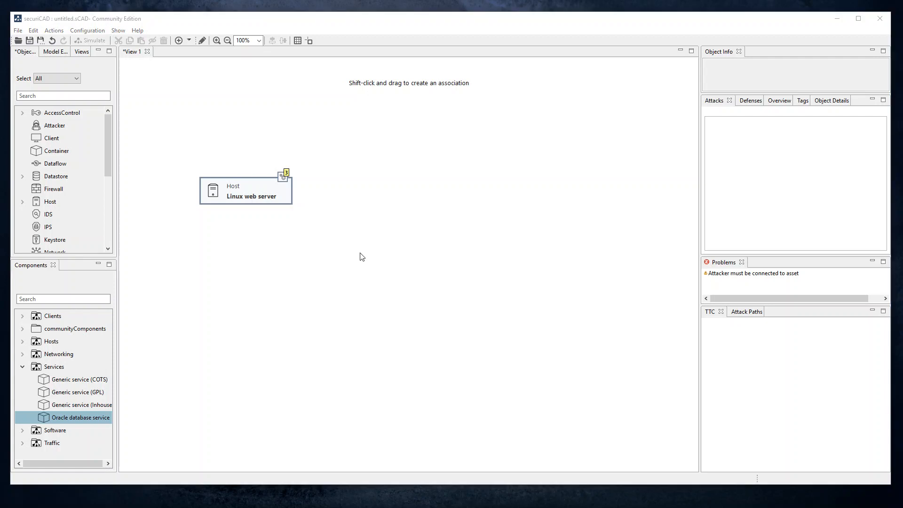
Rename the Linux web server host as "Linux web+db server"
{"action": "left_click", "coordinate": [270, 200]}
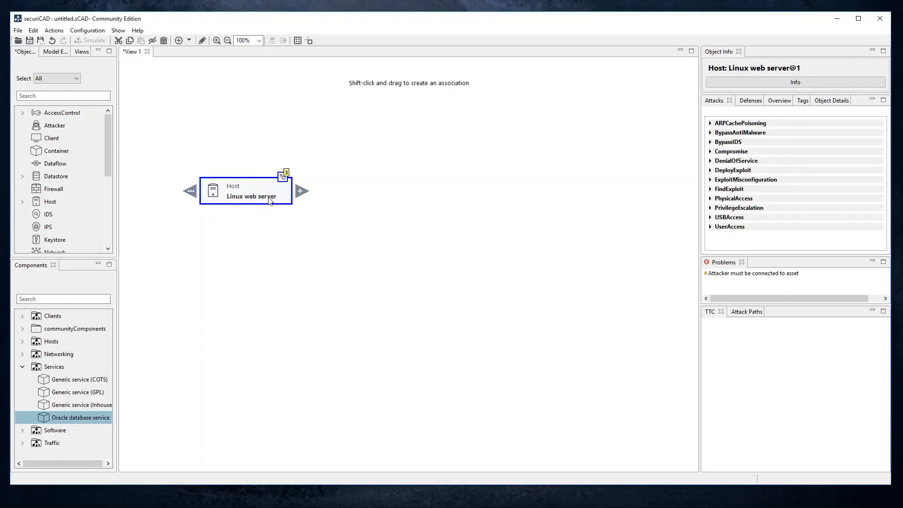
{"action": "left_click", "coordinate": [271, 198]}
{"action": "left_click", "coordinate": [258, 197]}
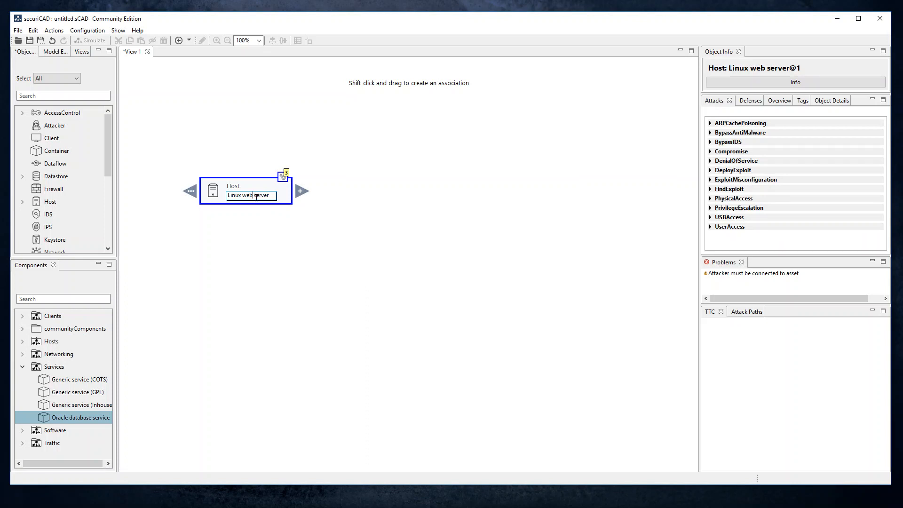
{"action": "type", "text": "+db"}
{"action": "left_click", "coordinate": [274, 260]}
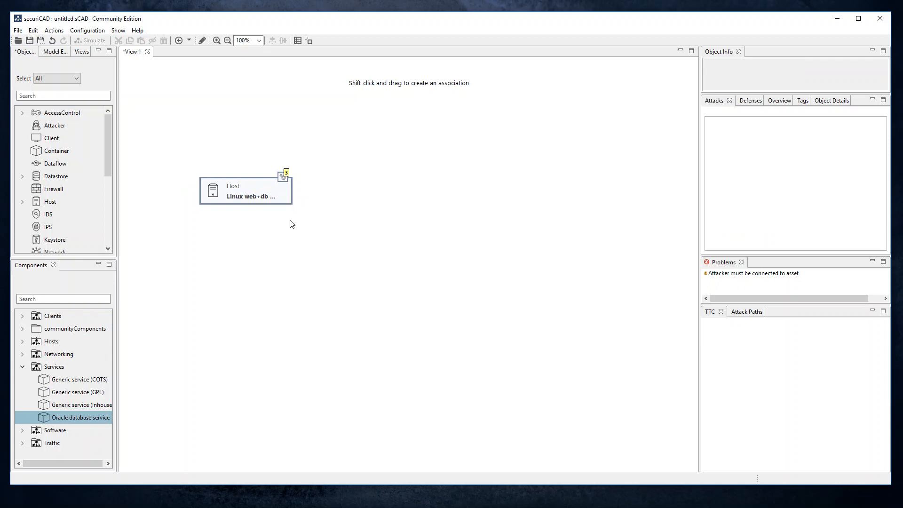
Export the Linux web+db server host with its contents as a component named linuxWebAndDB in the communityComponents folder
{"action": "left_click", "coordinate": [249, 187]}
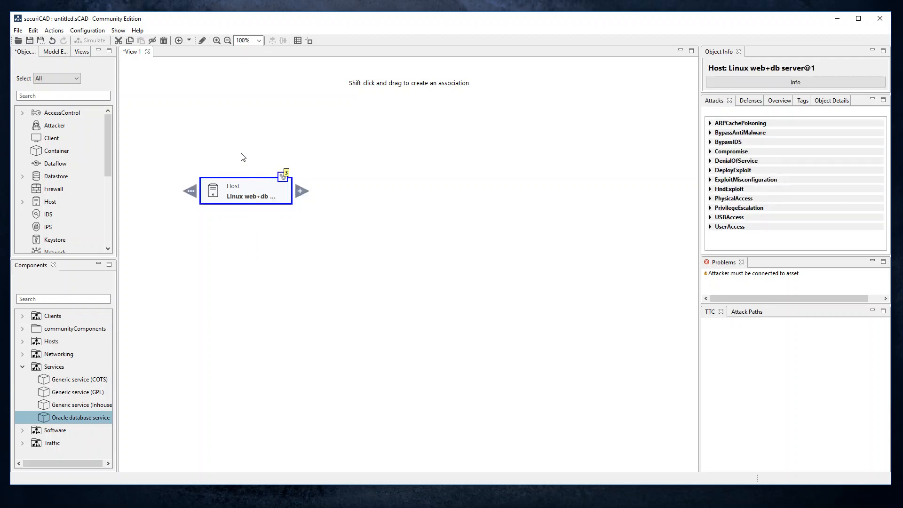
{"action": "left_click", "coordinate": [18, 31]}
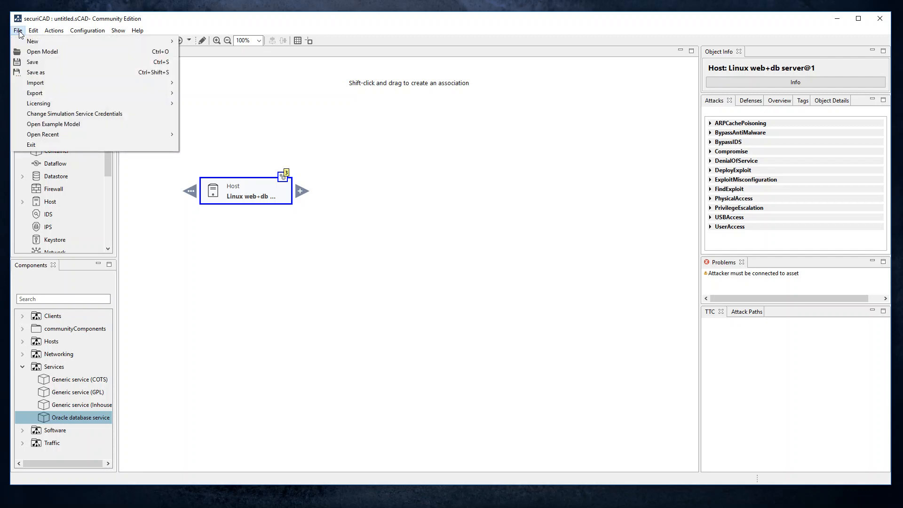
{"action": "mouse_move", "coordinate": [47, 94]}
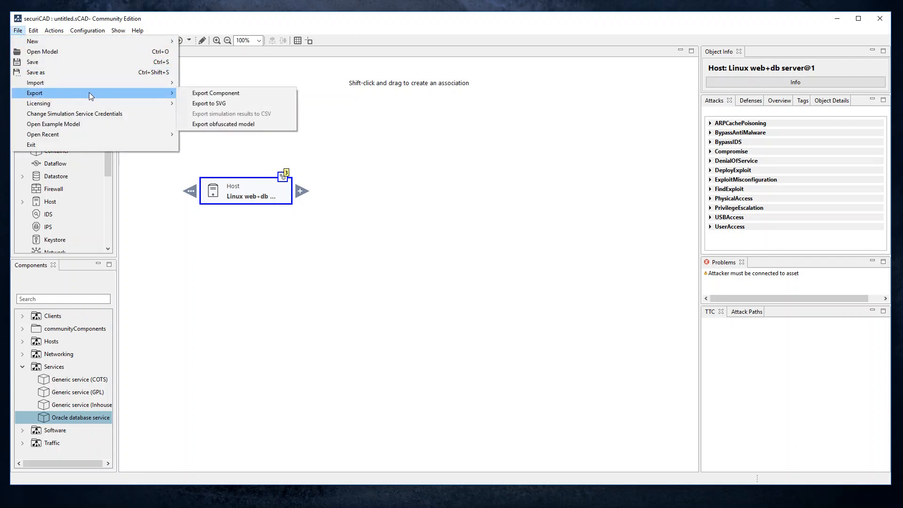
{"action": "left_click", "coordinate": [227, 93]}
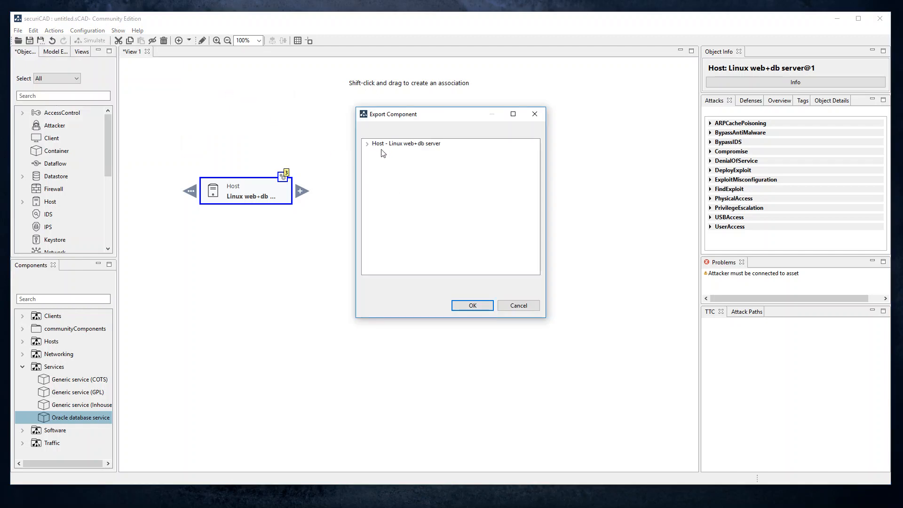
{"action": "left_click", "coordinate": [367, 143]}
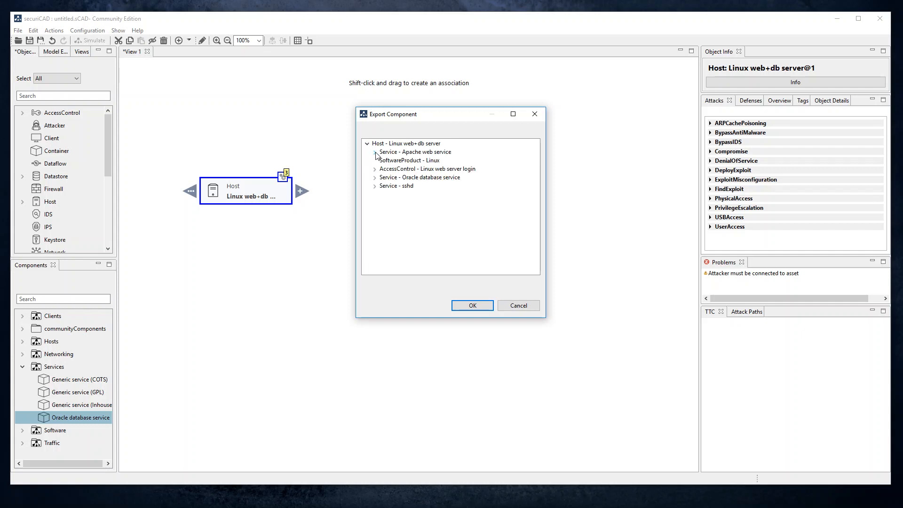
{"action": "left_click", "coordinate": [375, 152]}
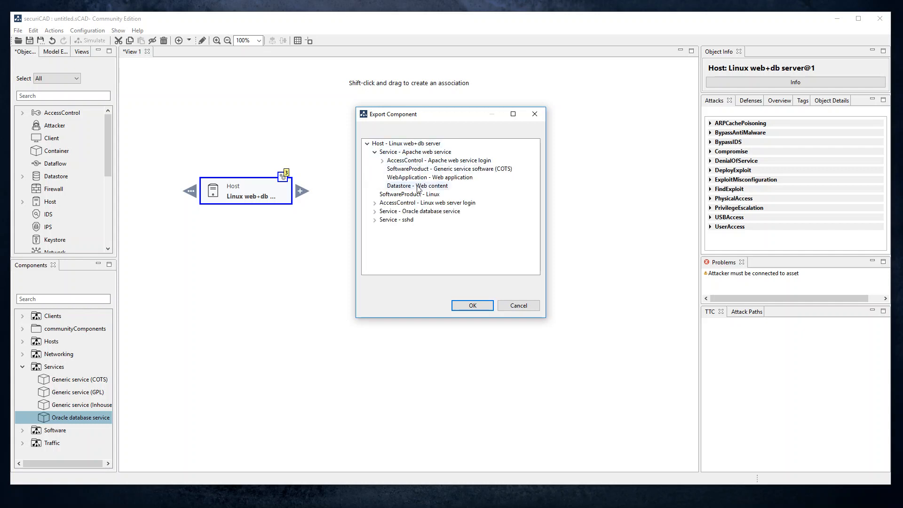
{"action": "left_click", "coordinate": [387, 144]}
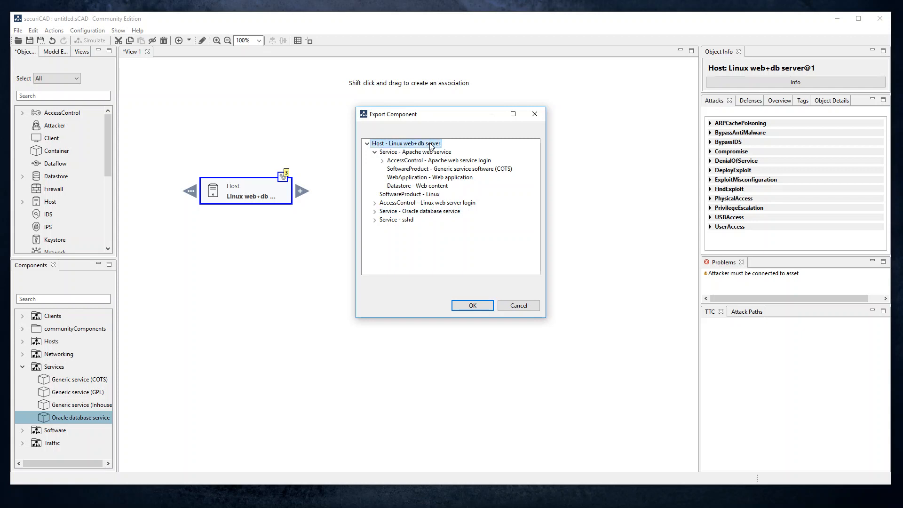
{"action": "left_click", "coordinate": [473, 306]}
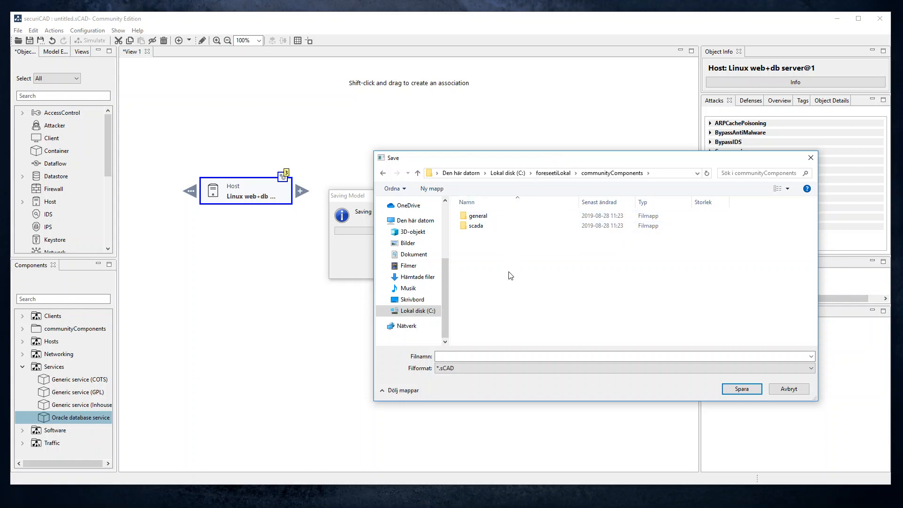
{"action": "left_click", "coordinate": [529, 356]}
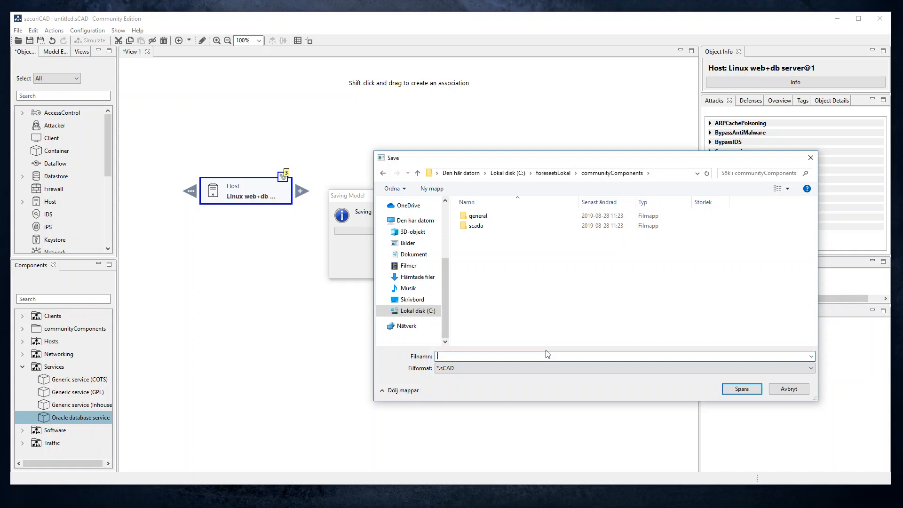
{"action": "type", "text": "linuxWebAndDB"}
{"action": "key", "text": "Return"}
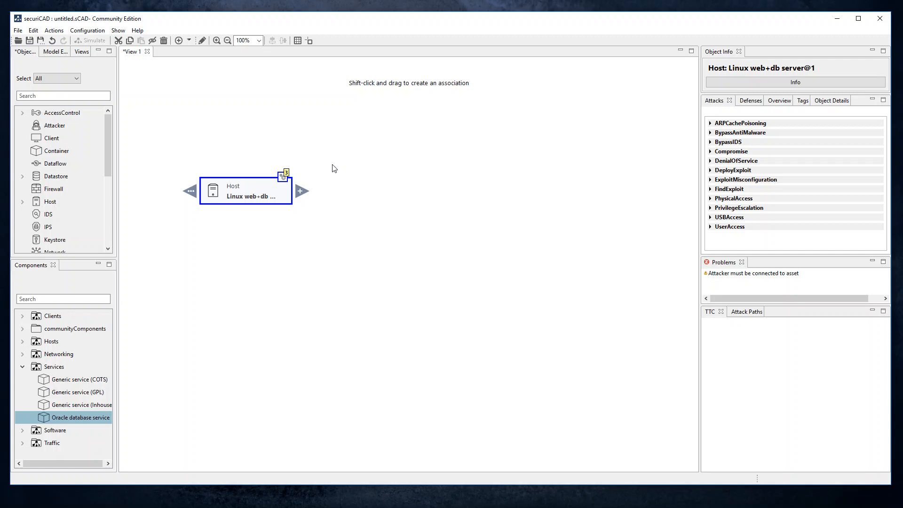
Check the component path in the object configuration and look for the exported component in the communityComponents folder
{"action": "left_click", "coordinate": [90, 33]}
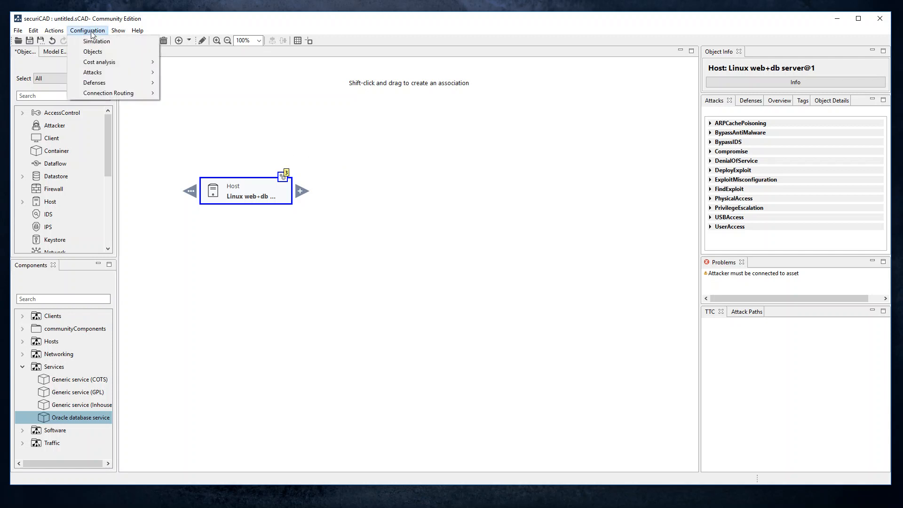
{"action": "left_click", "coordinate": [109, 50]}
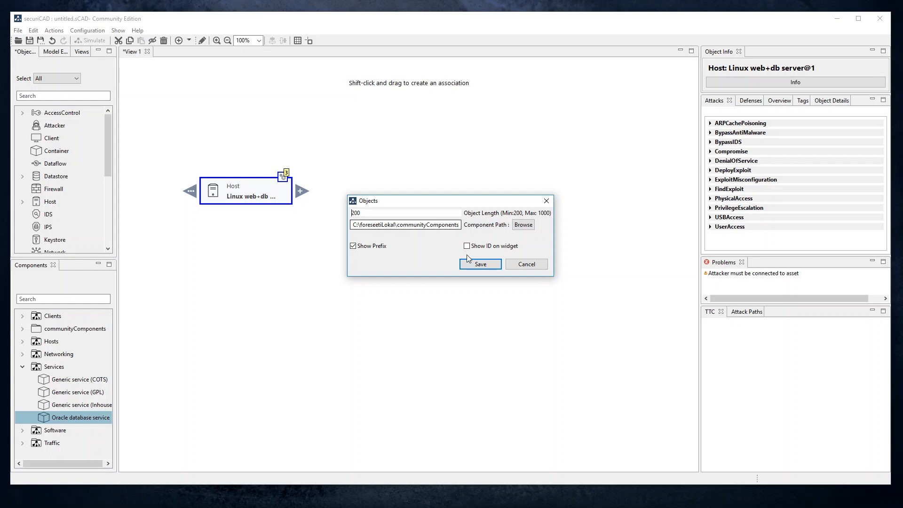
{"action": "left_click", "coordinate": [481, 266]}
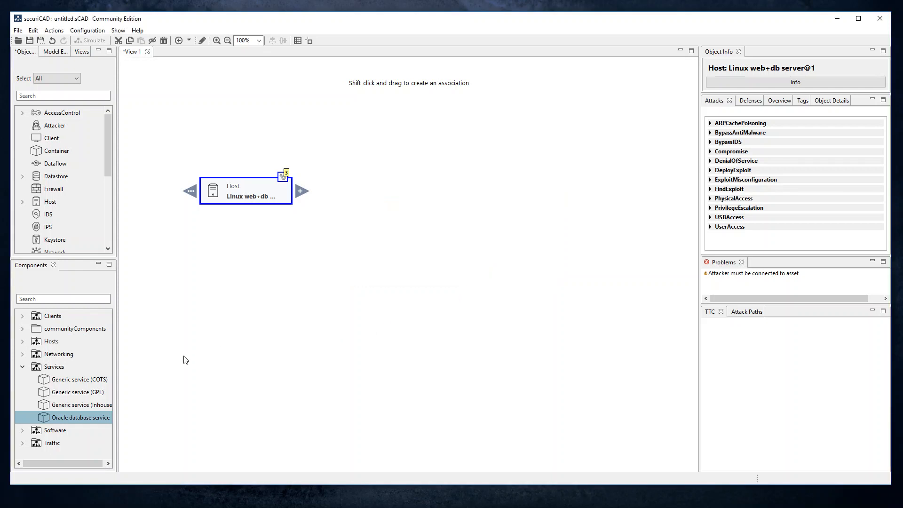
{"action": "left_click", "coordinate": [22, 328]}
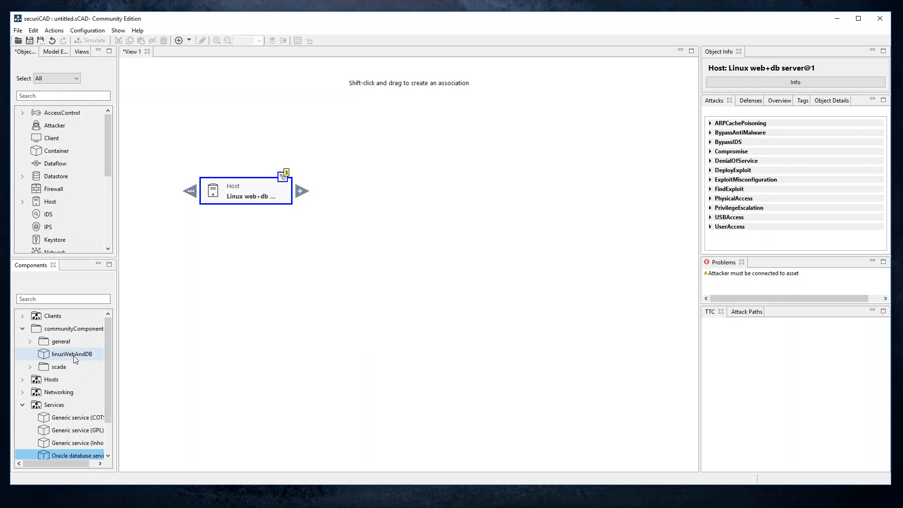
Place the linuxWebAndDB component in the current model below the existing host, and open the example model
{"action": "left_click_drag", "start_coordinate": [80, 358], "coordinate": [202, 249]}
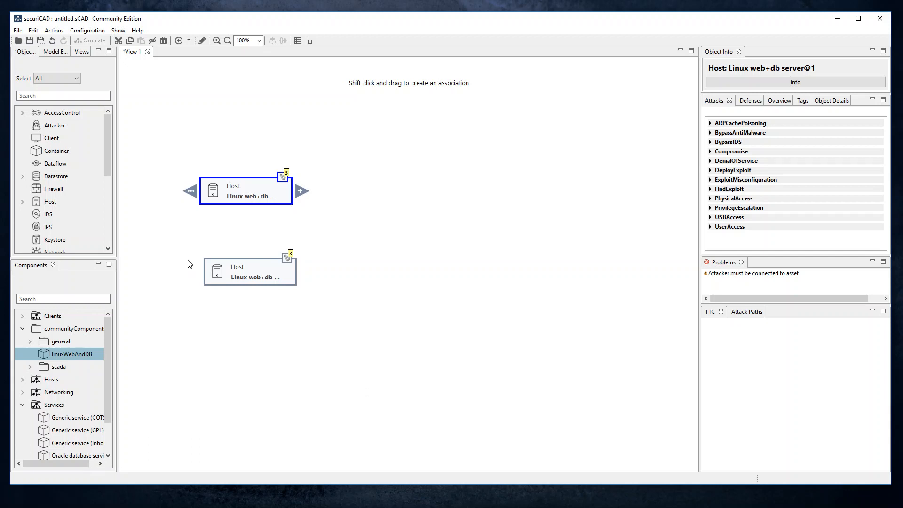
{"action": "left_click", "coordinate": [19, 30]}
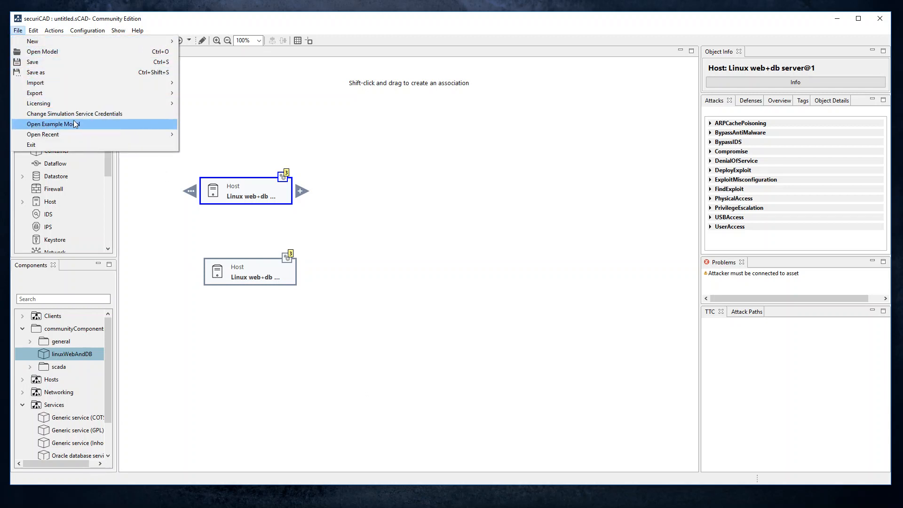
{"action": "left_click", "coordinate": [95, 123]}
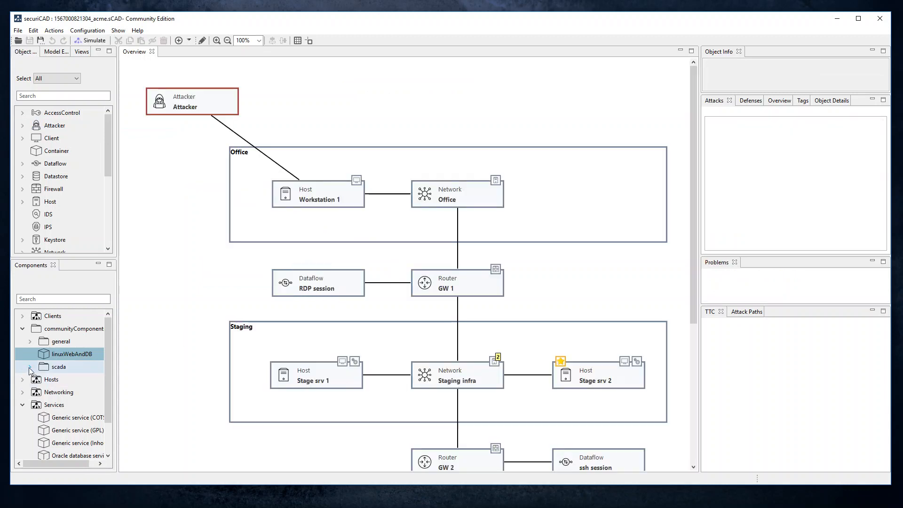
Add the linuxWebAndDB component to the example model, connect its host to the Staging infra network, and place it below the Staging area
{"action": "left_click_drag", "start_coordinate": [54, 353], "coordinate": [205, 439]}
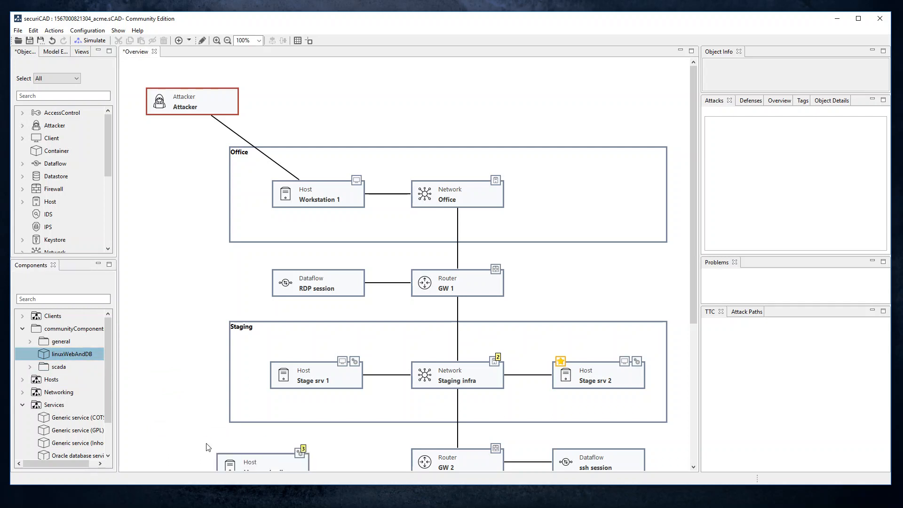
{"action": "left_click_drag", "start_coordinate": [279, 470], "coordinate": [434, 385]}
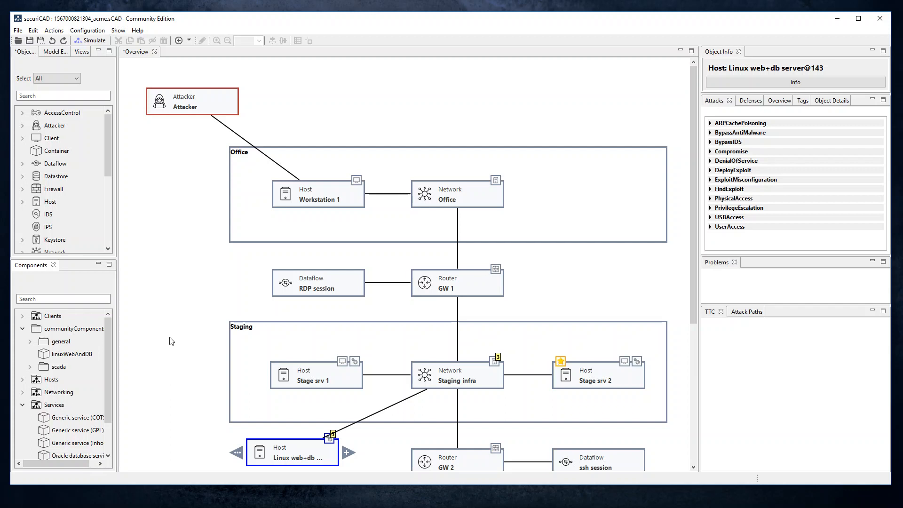
{"action": "left_click", "coordinate": [206, 436]}
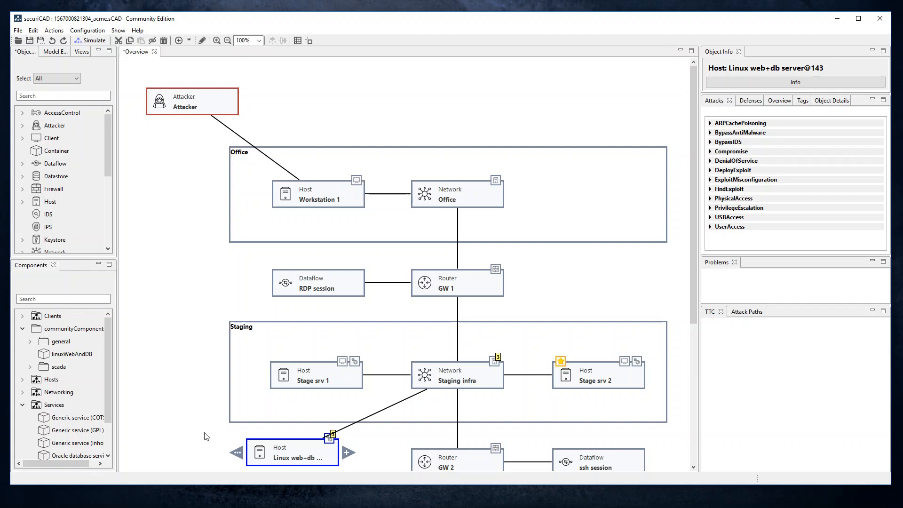
{"action": "left_click_drag", "start_coordinate": [305, 451], "coordinate": [327, 449]}
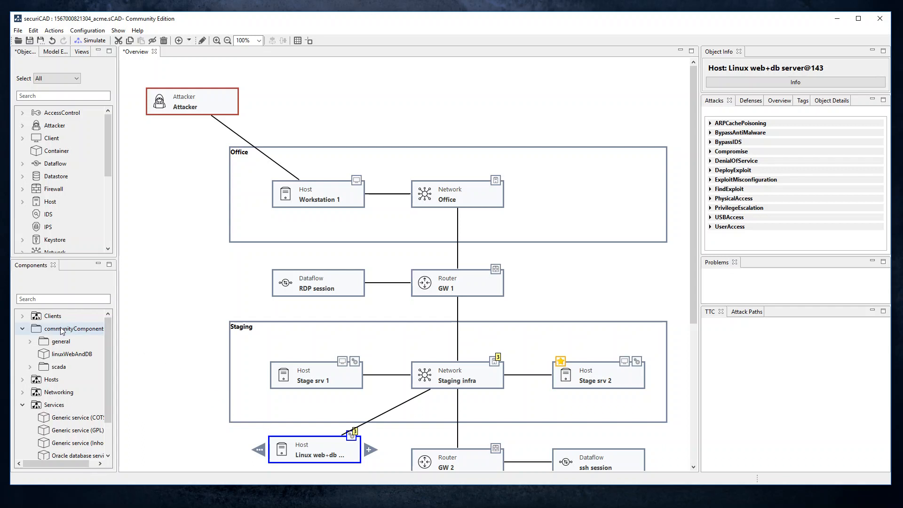
Add the substation bay network component from the scada folder beside router GW 1 and connect it to that router
{"action": "left_click", "coordinate": [30, 367]}
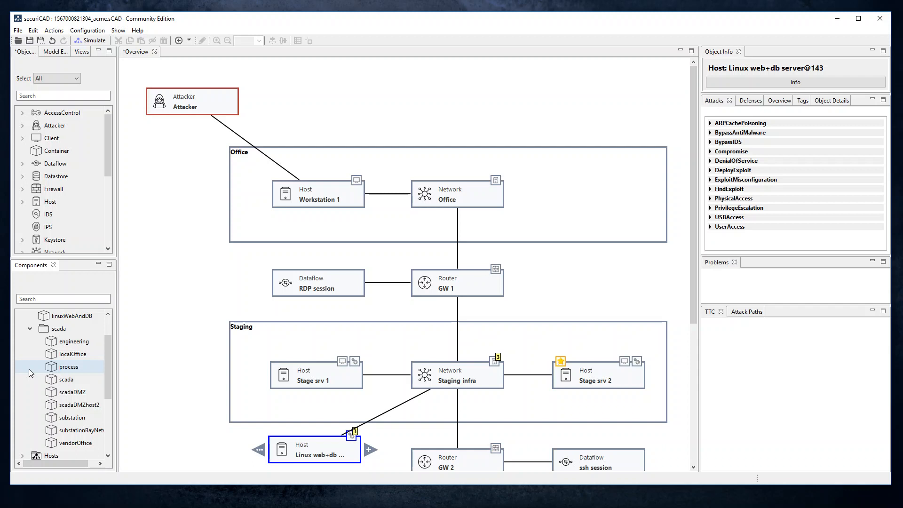
{"action": "left_click", "coordinate": [70, 433]}
{"action": "left_click_drag", "start_coordinate": [70, 433], "coordinate": [558, 264]}
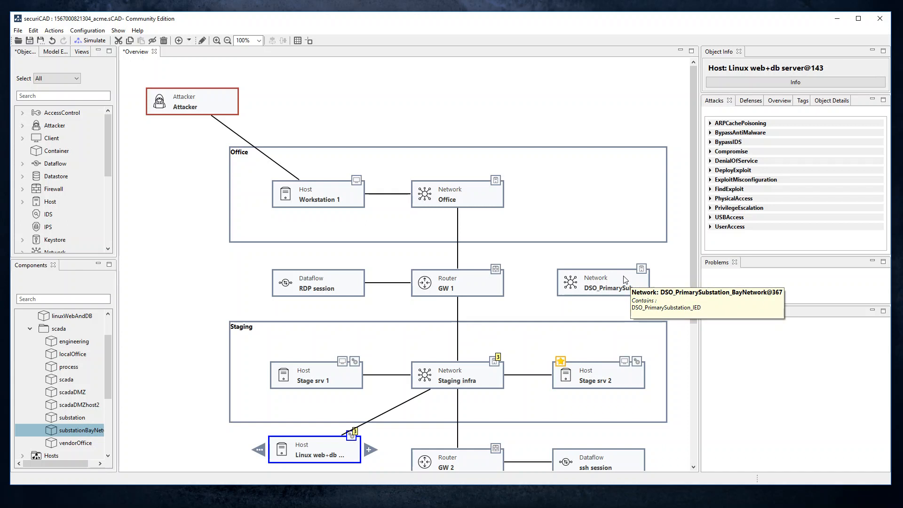
{"action": "left_click", "coordinate": [596, 262]}
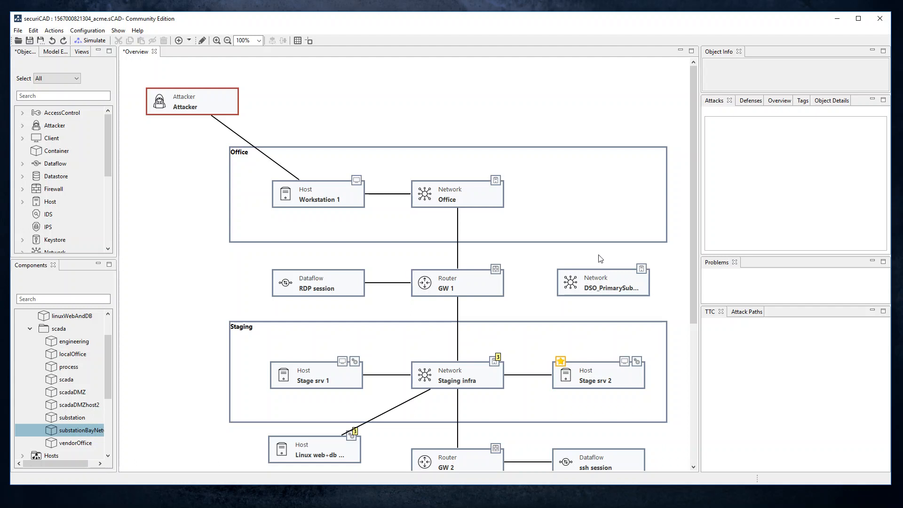
{"action": "left_click_drag", "start_coordinate": [590, 288], "coordinate": [482, 286]}
{"action": "double_click", "coordinate": [386, 172]}
Add the localOffice component from the scada folder and group its three hosts into the Office network
{"action": "left_click", "coordinate": [89, 353]}
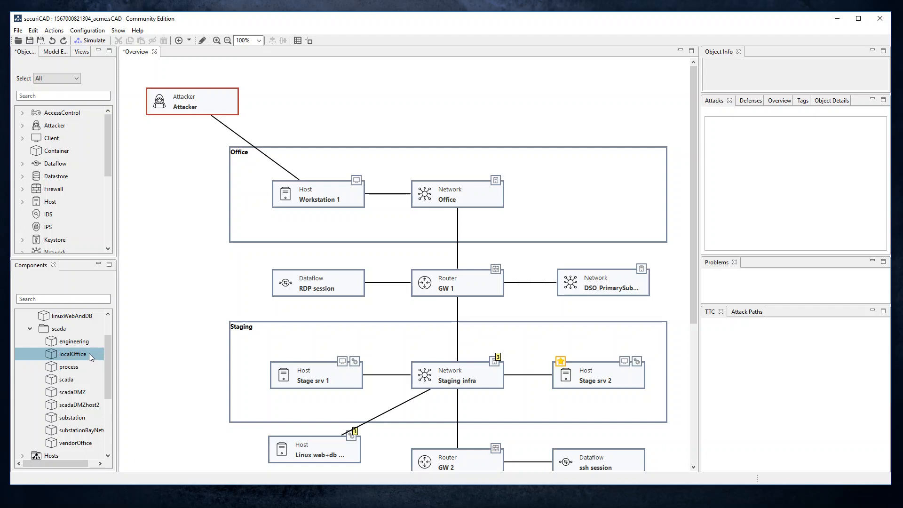
{"action": "left_click_drag", "start_coordinate": [89, 353], "coordinate": [530, 79]}
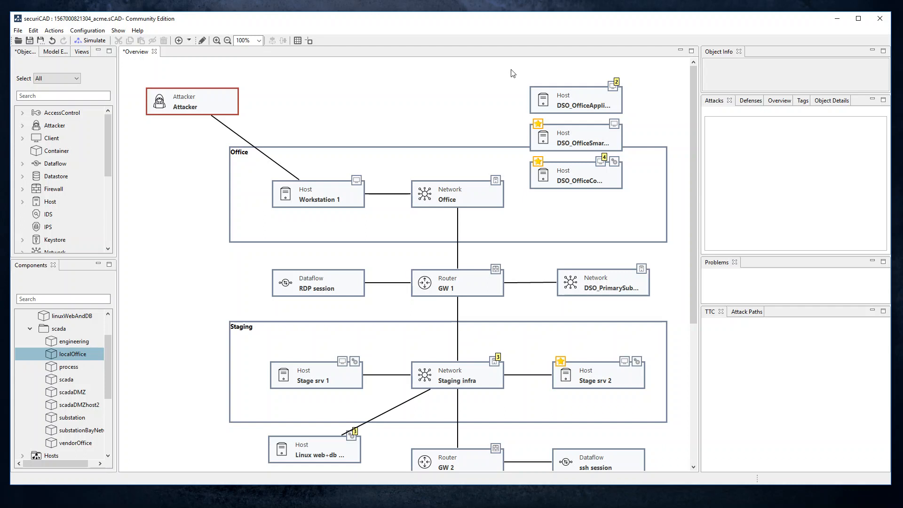
{"action": "left_click_drag", "start_coordinate": [509, 66], "coordinate": [650, 202]}
{"action": "left_click_drag", "start_coordinate": [596, 144], "coordinate": [488, 194]}
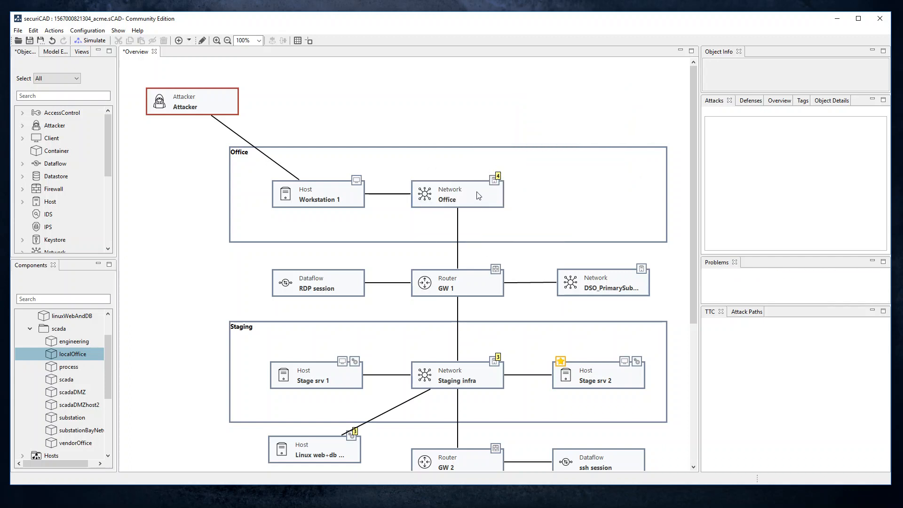
{"action": "mouse_move", "coordinate": [479, 195]}
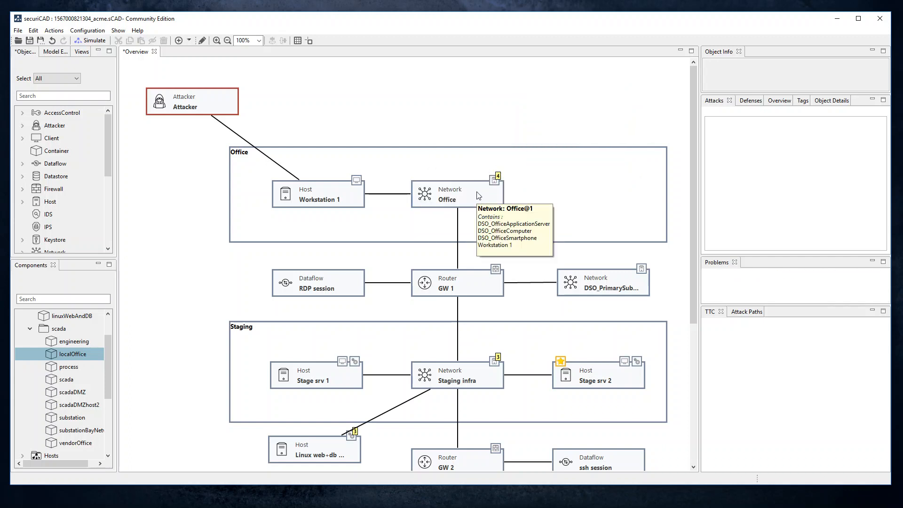